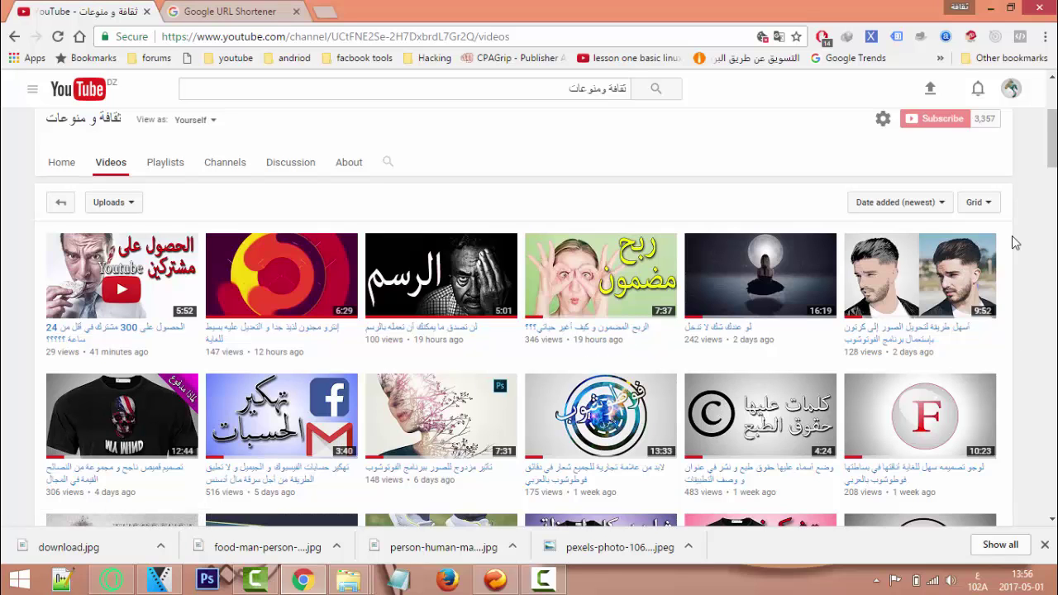
# Open the الانتروهات folder on the desktop and extract the انترو2 archive directly into it
pyautogui.scroll(-2, 1003, 239)
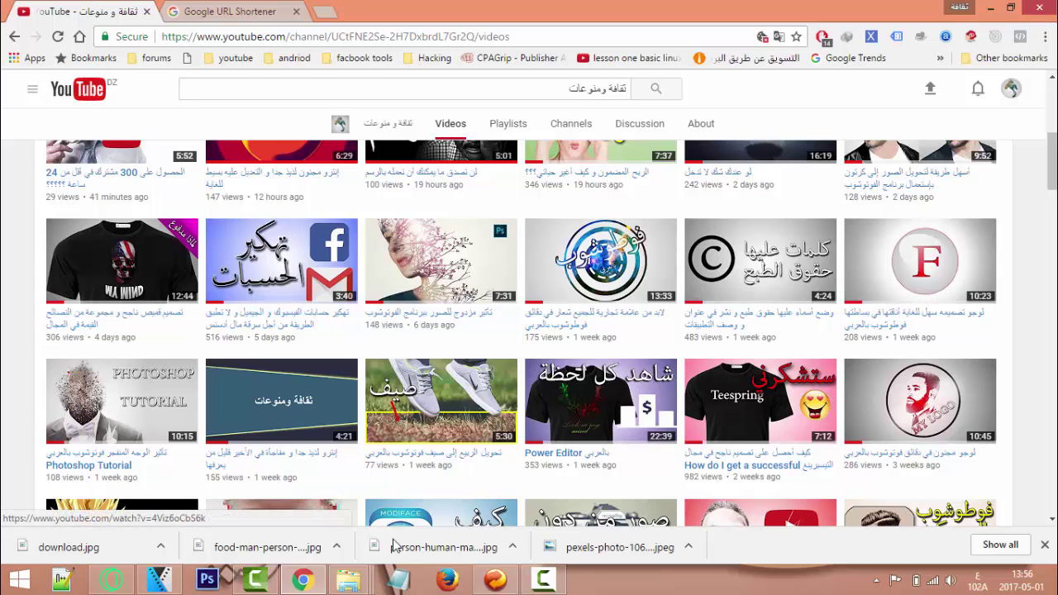
pyautogui.press('super+d')
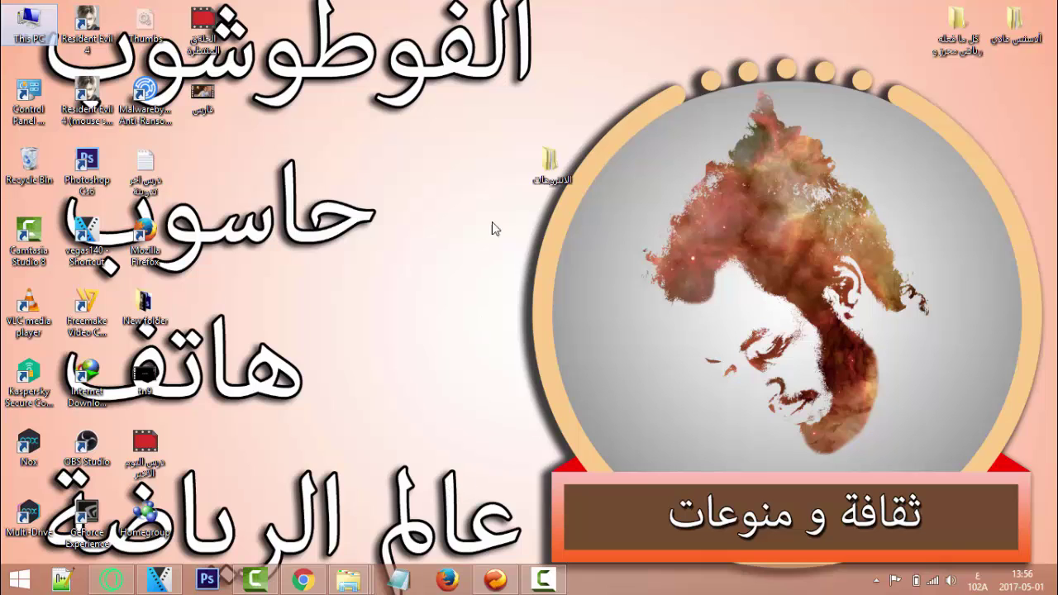
pyautogui.doubleClick(557, 176)
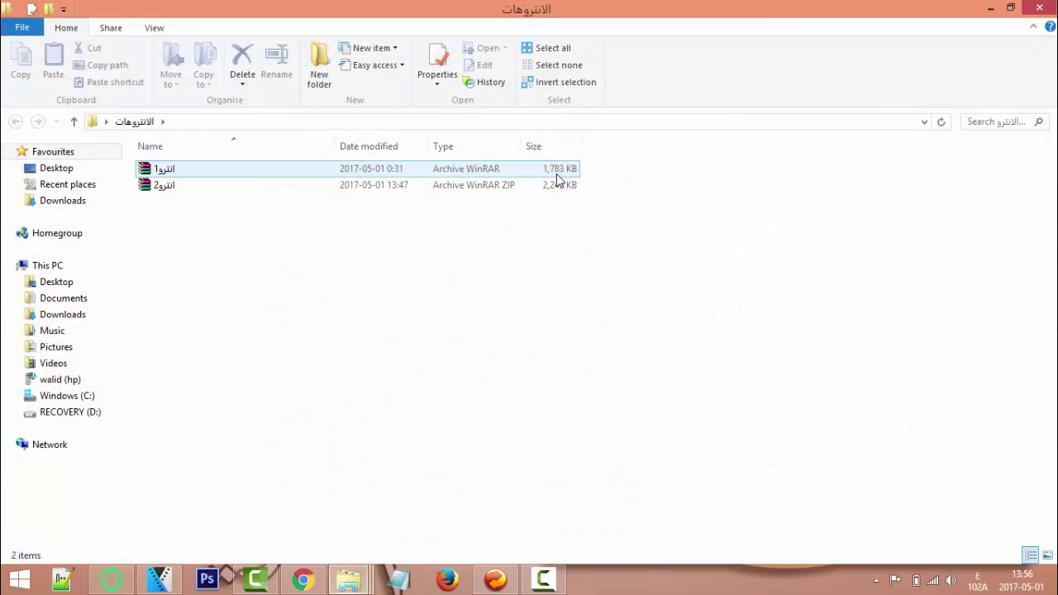
pyautogui.rightClick(157, 189)
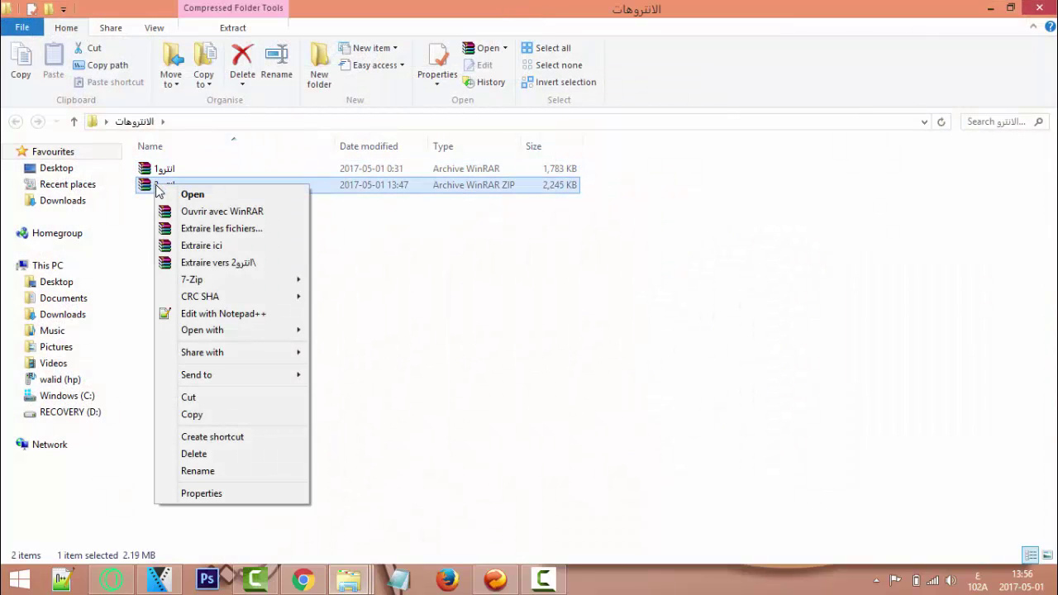
pyautogui.click(149, 189)
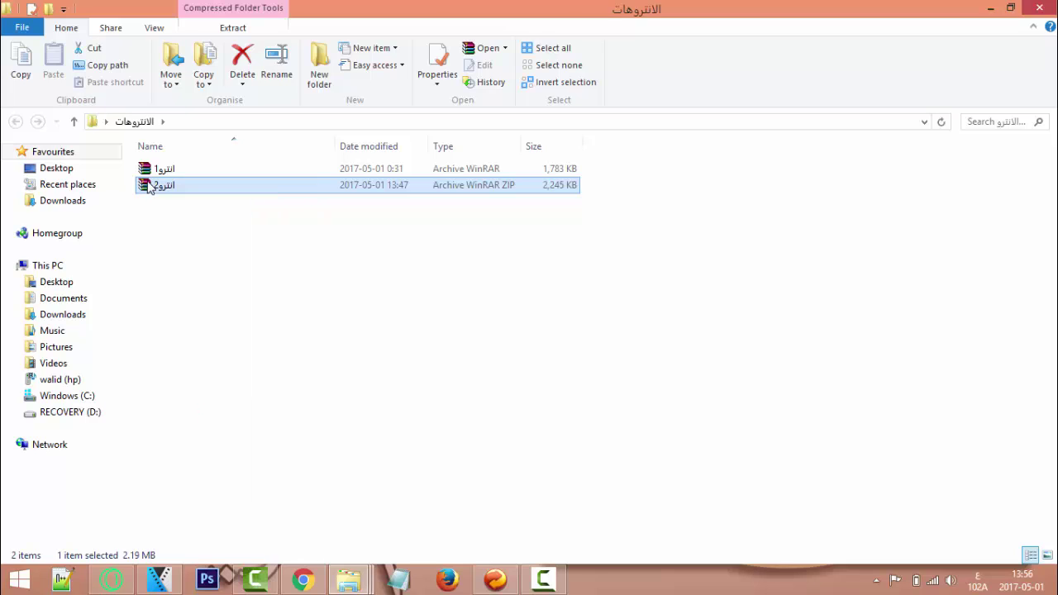
pyautogui.rightClick(154, 189)
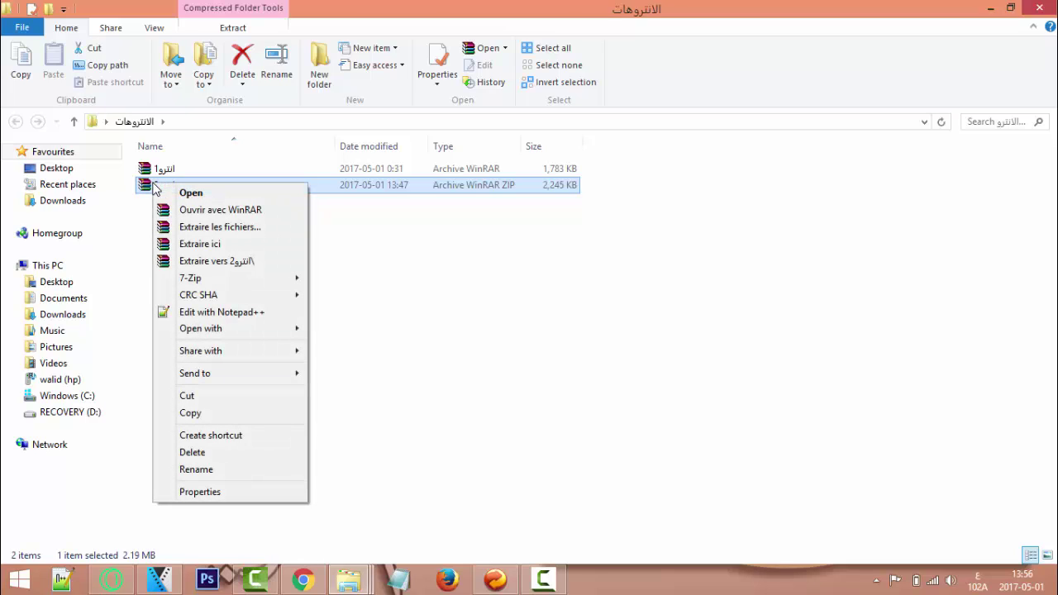
pyautogui.click(234, 248)
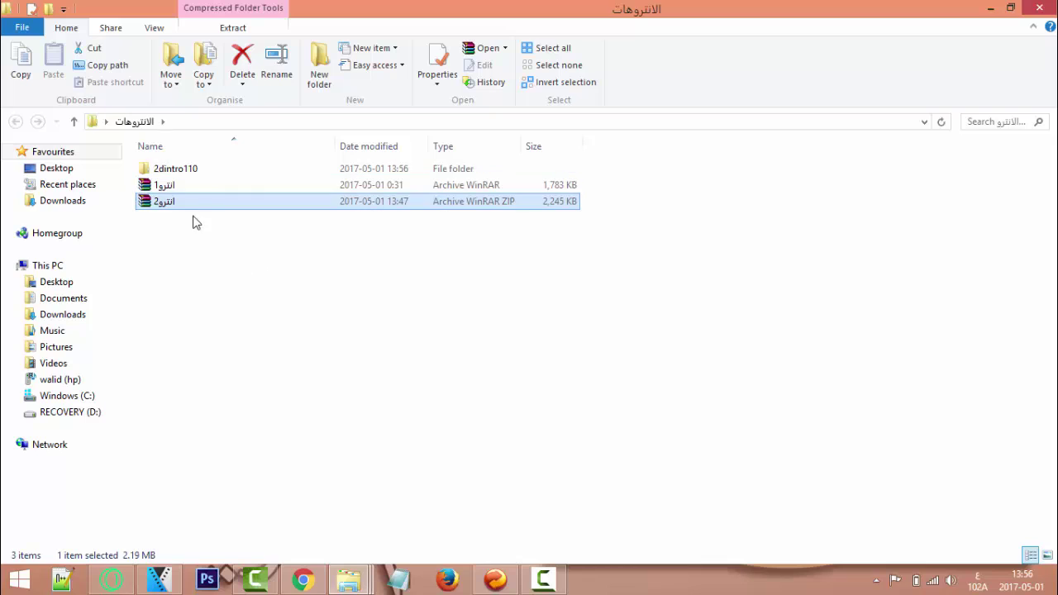
# Open the OpenThis project from the 2dintro110 folder in VEGAS Pro and open the text settings of the title event on track 1
pyautogui.doubleClick(194, 171)
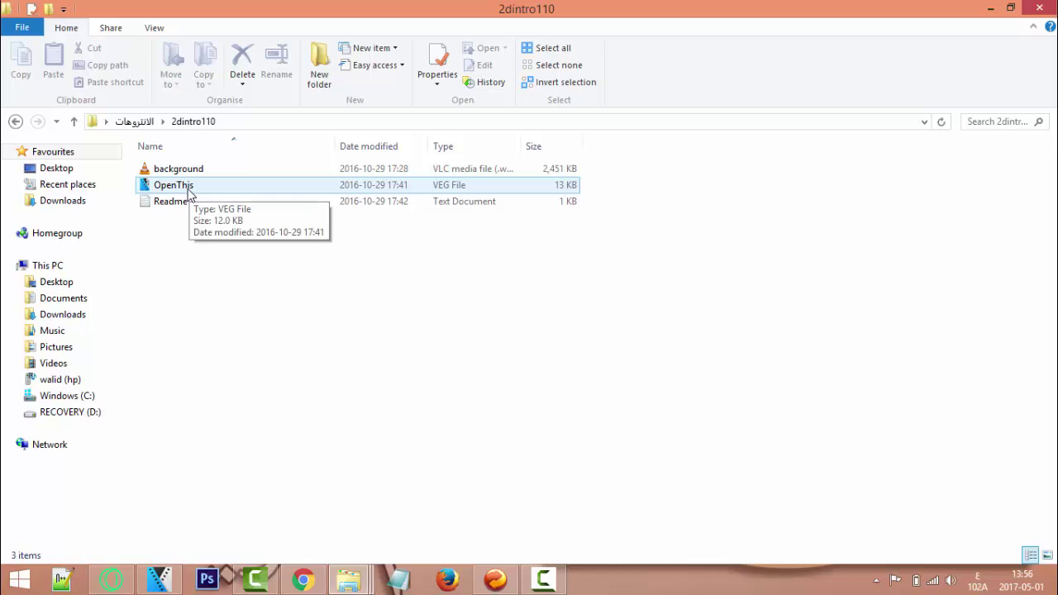
pyautogui.click(189, 193)
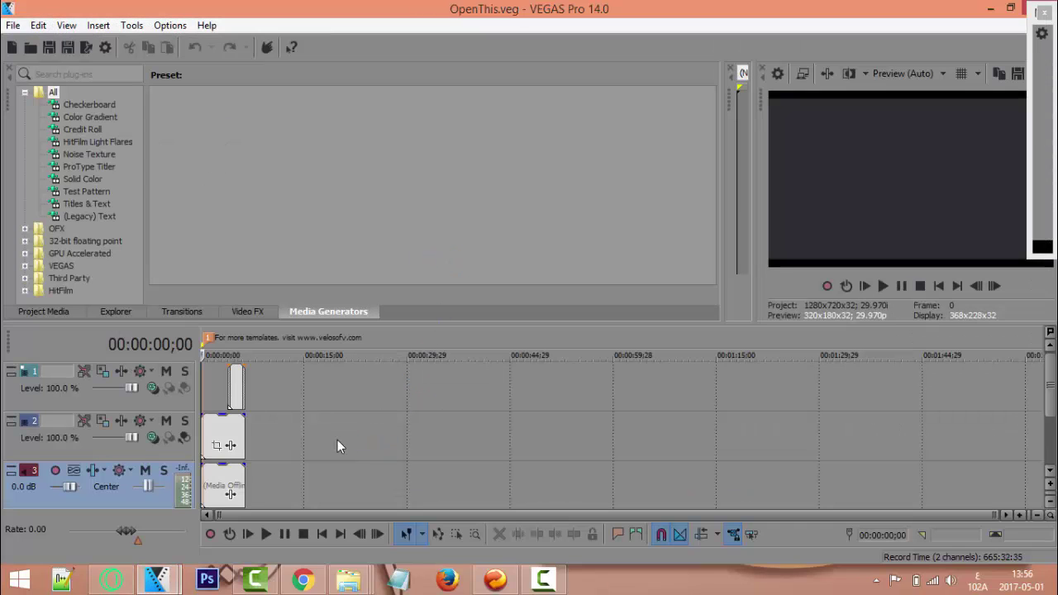
pyautogui.click(391, 439)
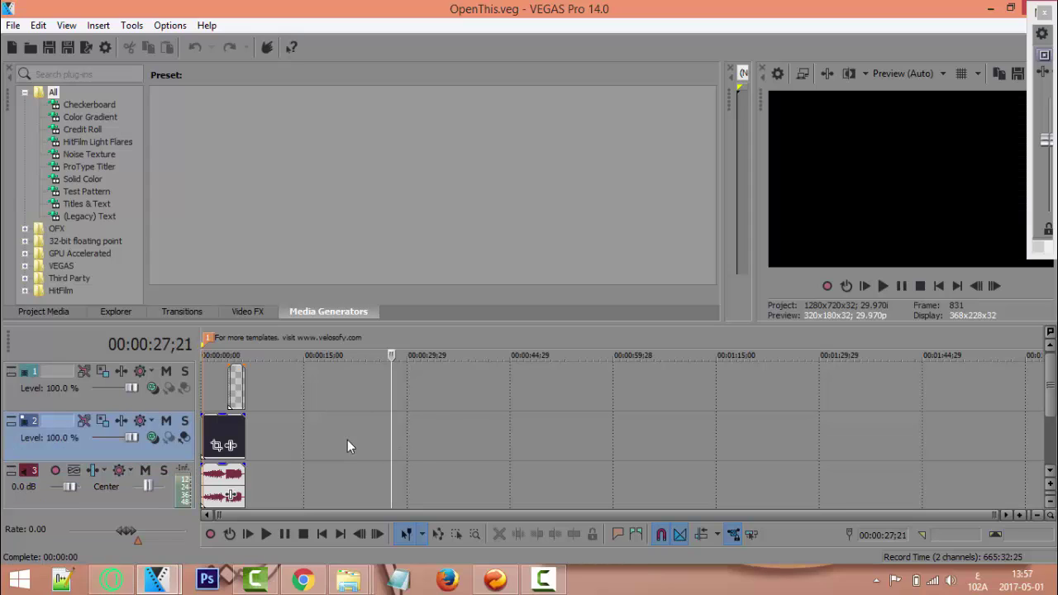
pyautogui.moveTo(391, 356); pyautogui.dragTo(235, 356)
pyautogui.scroll(6, 373, 456)
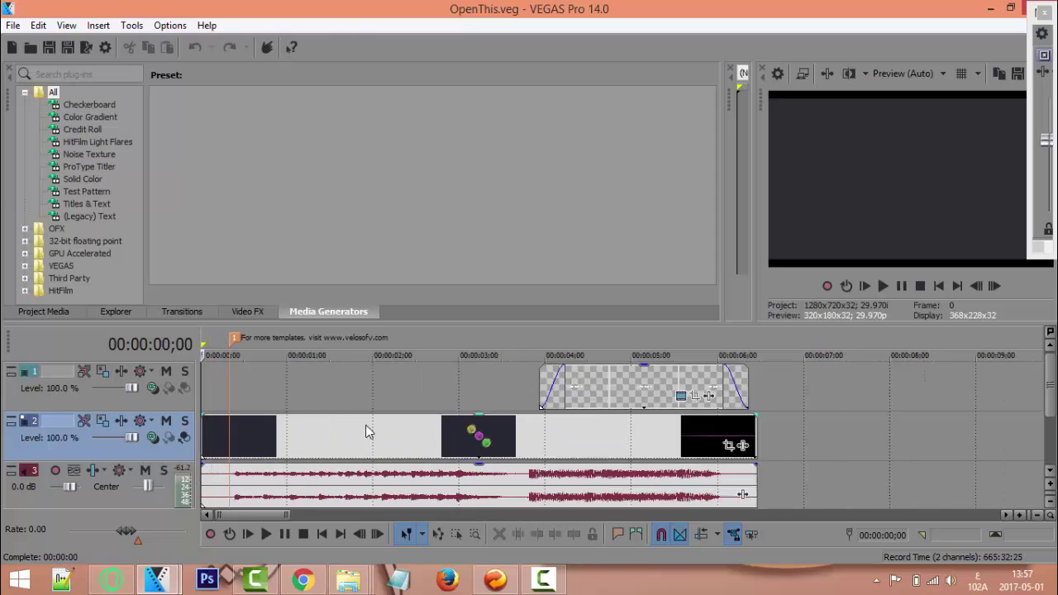
pyautogui.scroll(-4, 382, 427)
pyautogui.scroll(6, 479, 431)
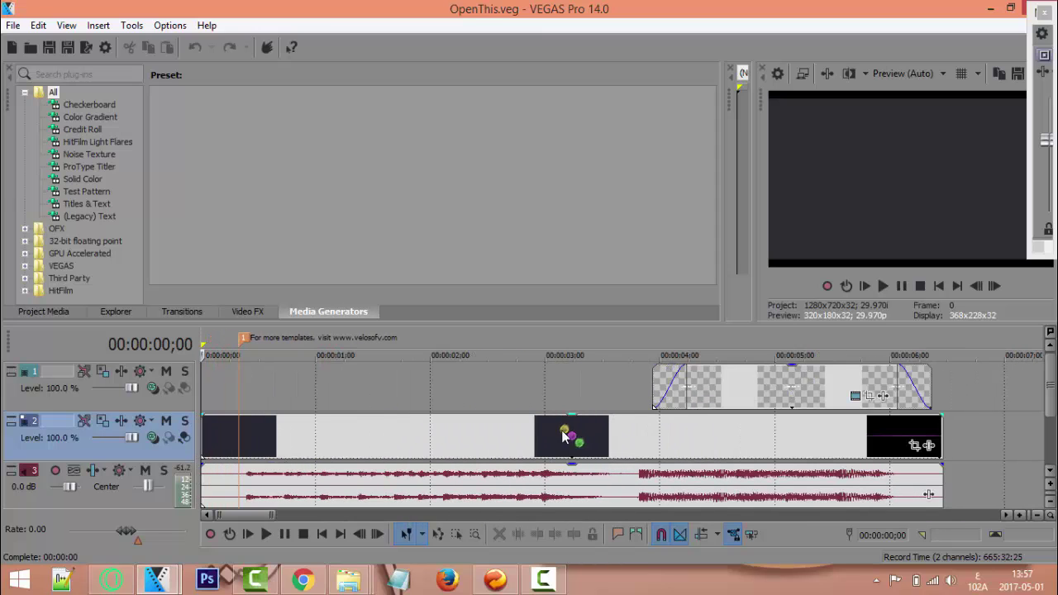
pyautogui.click(855, 399)
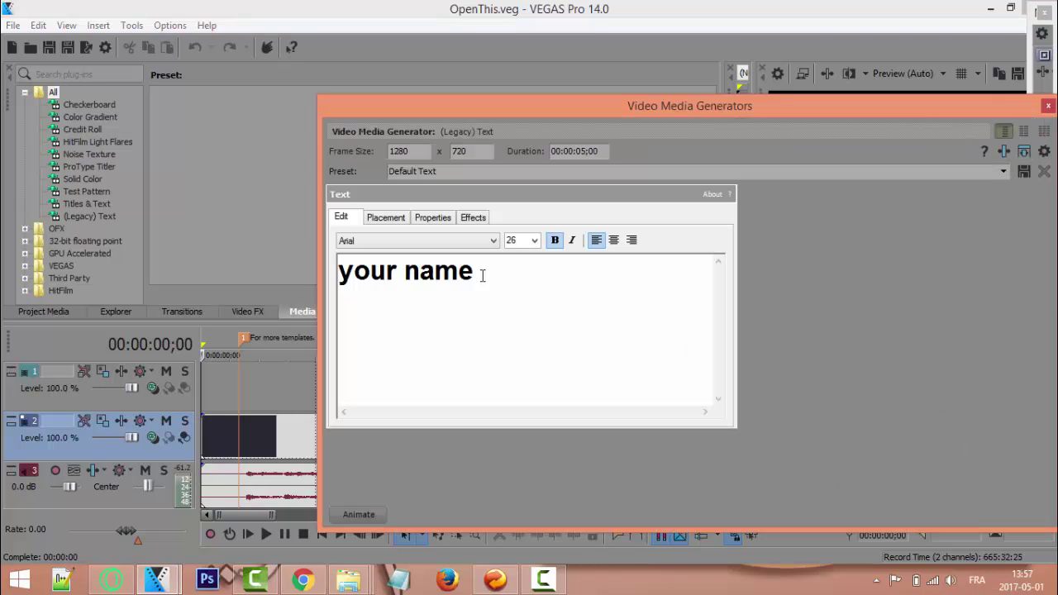
pyautogui.moveTo(483, 275); pyautogui.dragTo(244, 266)
# Switch to the رسام الواجهه converter, replace the sample text with "ثقافة و منوعات", convert it and copy the result
pyautogui.click(495, 580)
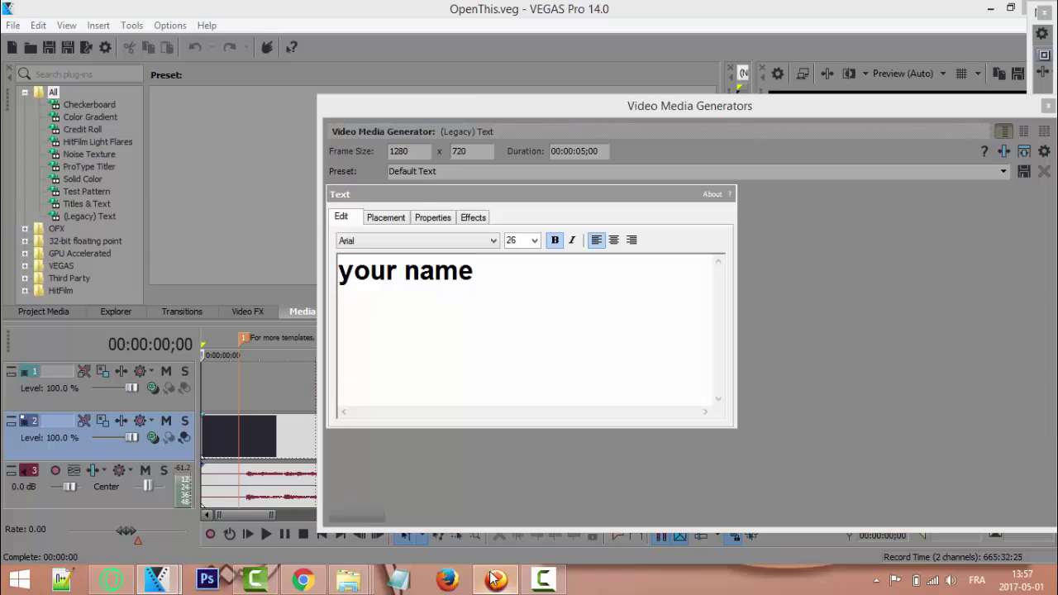
pyautogui.doubleClick(402, 117)
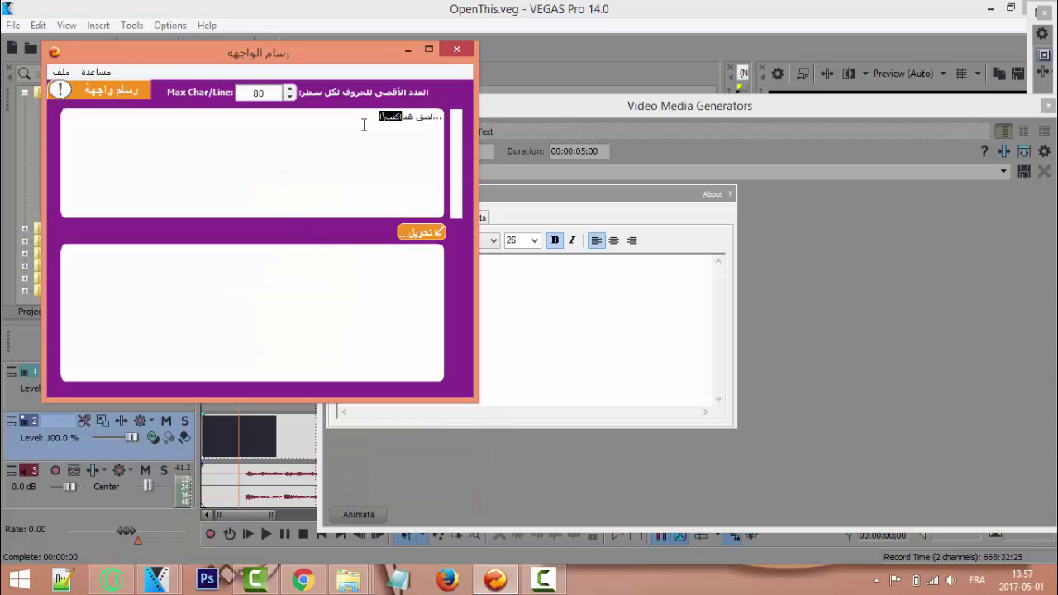
pyautogui.moveTo(363, 124); pyautogui.dragTo(463, 139)
pyautogui.press('BackSpace')
pyautogui.hotkey('alt', 'shift')
pyautogui.write('ت')
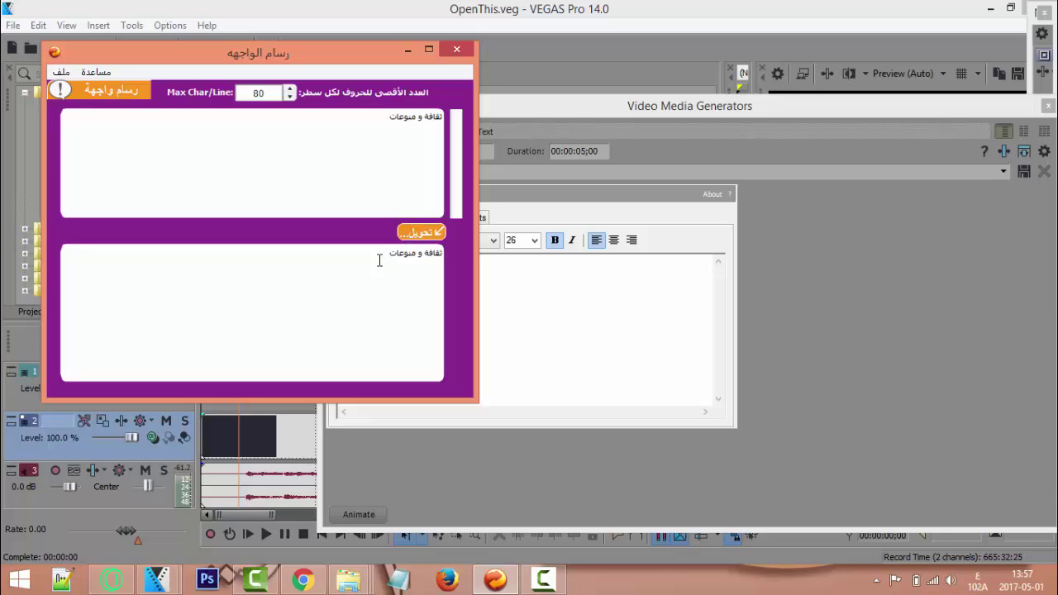
pyautogui.moveTo(379, 258); pyautogui.dragTo(469, 263)
pyautogui.hotkey('ctrl', 'c')
# Replace the title's "your name" text with the copied Arabic text and close the generator settings
pyautogui.click(405, 48)
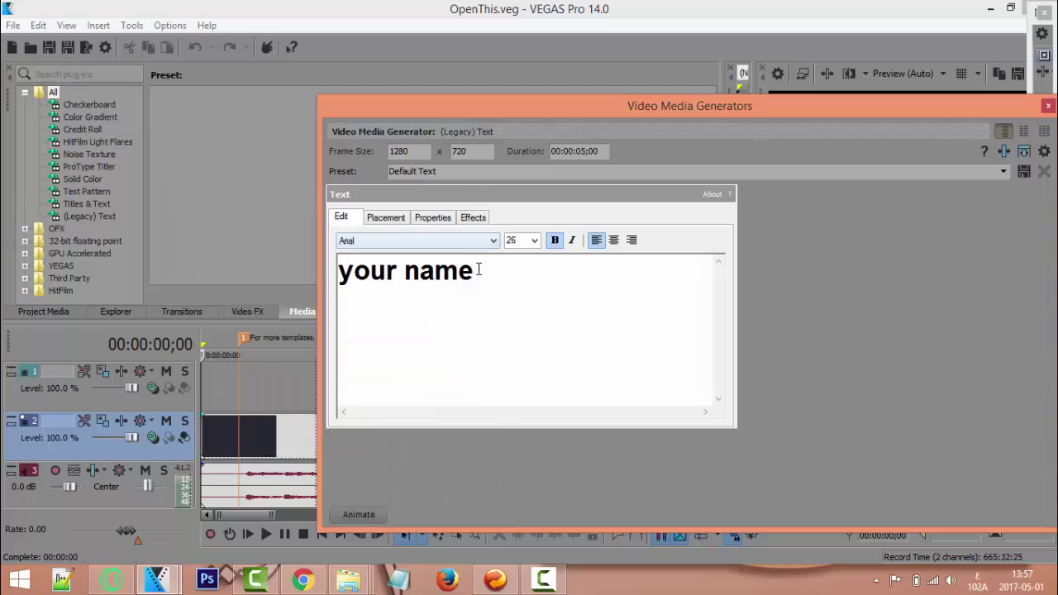
pyautogui.moveTo(483, 270); pyautogui.dragTo(325, 270)
pyautogui.hotkey('ctrl', 'v')
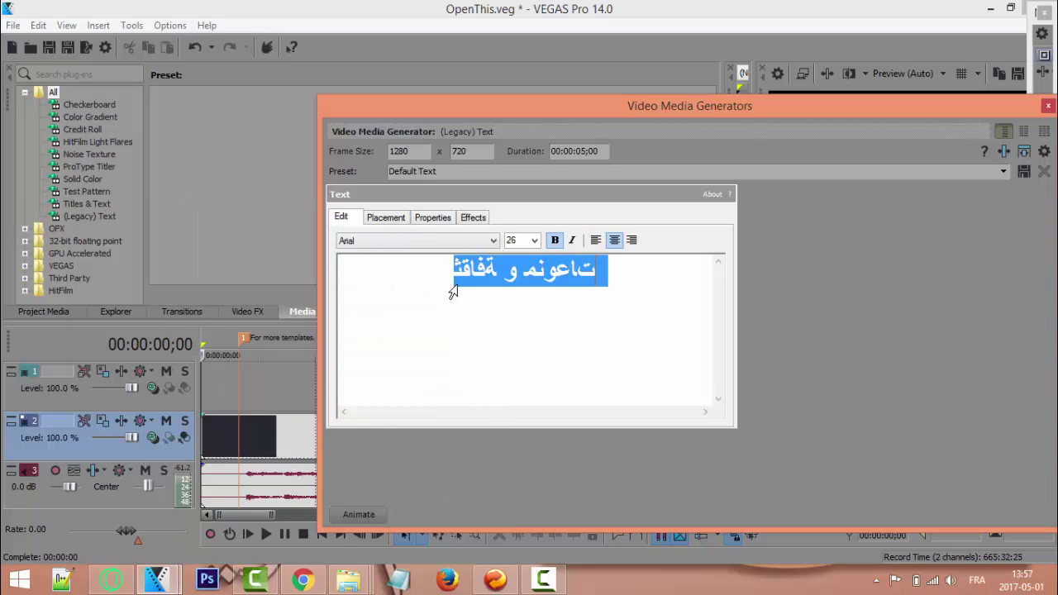
pyautogui.click(1047, 108)
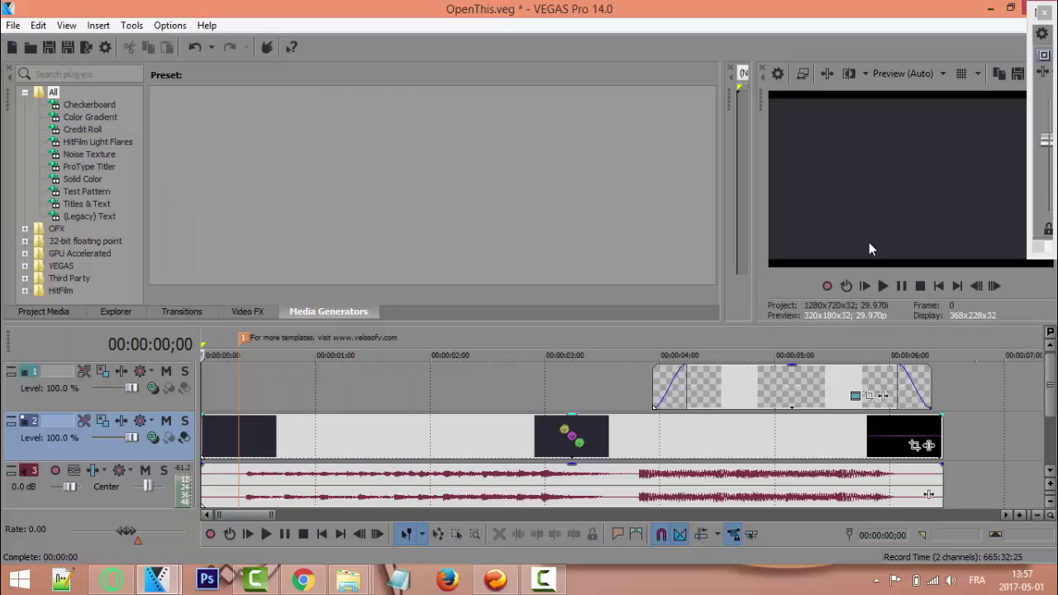
# Play the intro preview from the start and move the "For more templates" marker to the end of the video
pyautogui.moveTo(244, 342); pyautogui.dragTo(189, 342)
pyautogui.click(883, 286)
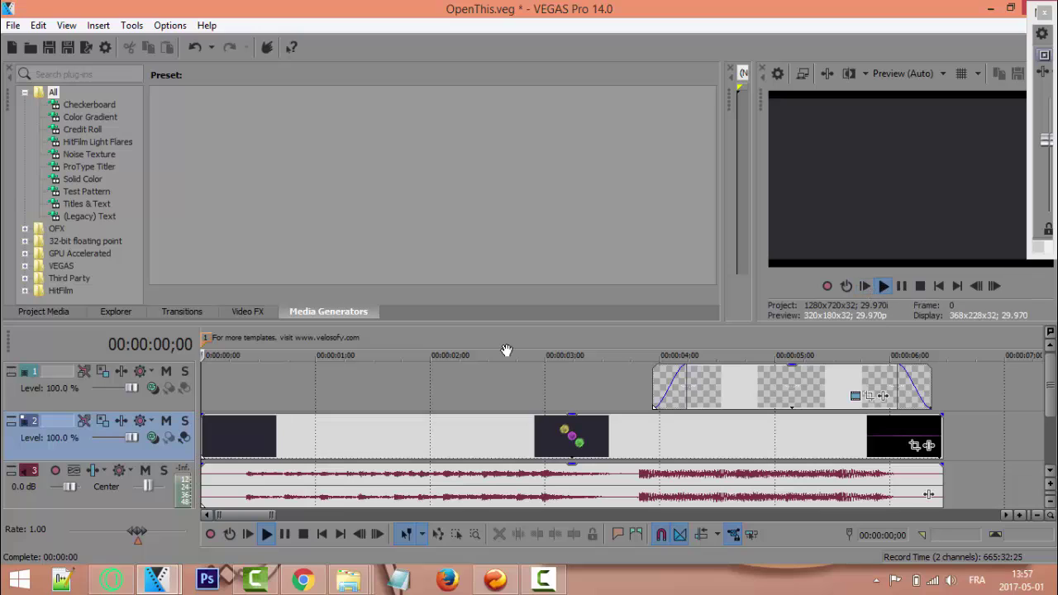
pyautogui.moveTo(206, 340); pyautogui.dragTo(951, 342)
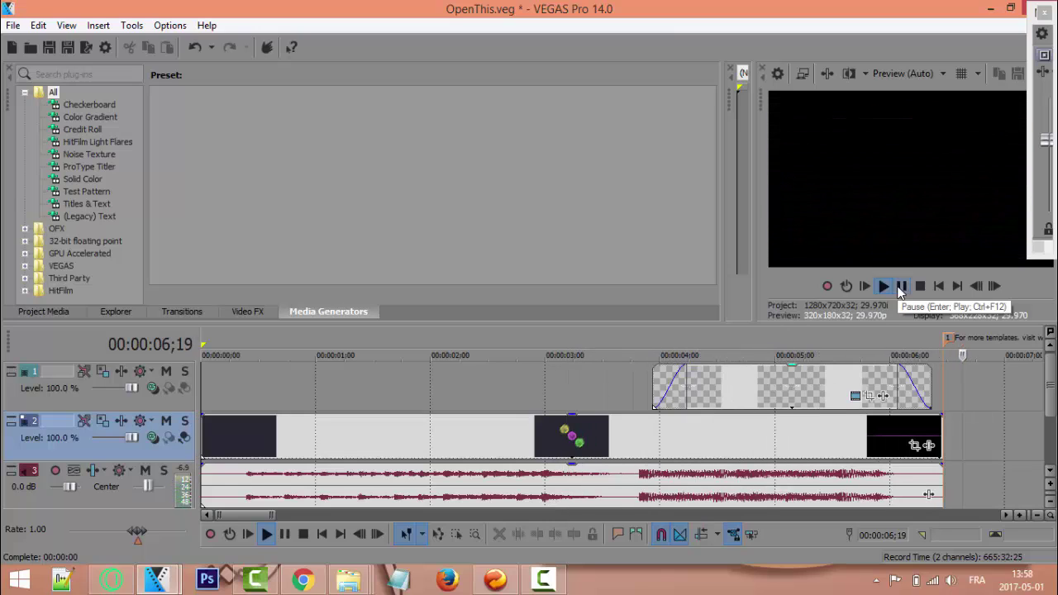
pyautogui.click(921, 286)
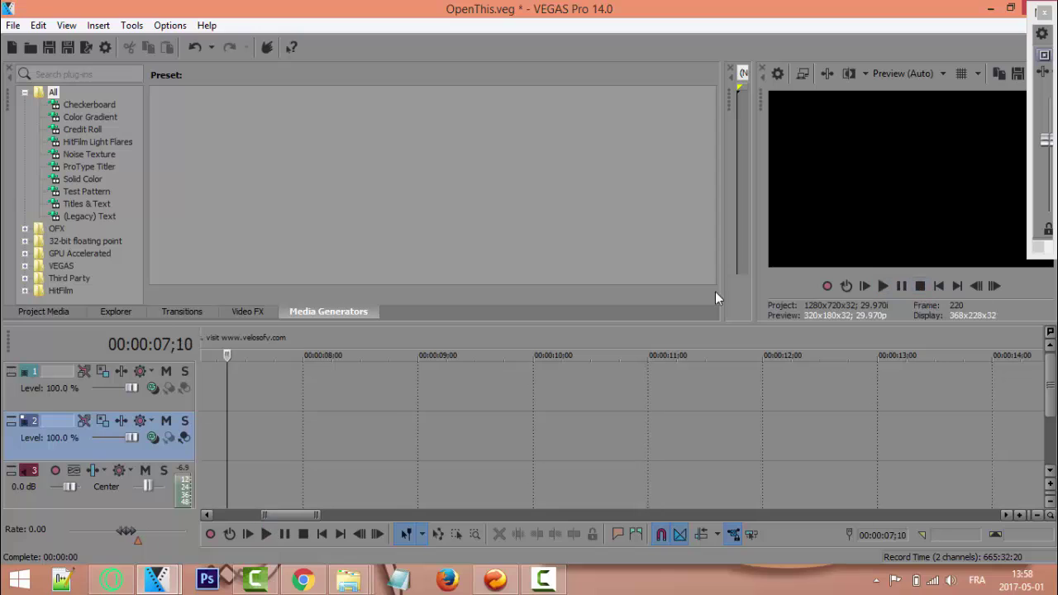
# Open the Render As settings and name the output file in.mp4
pyautogui.click(14, 25)
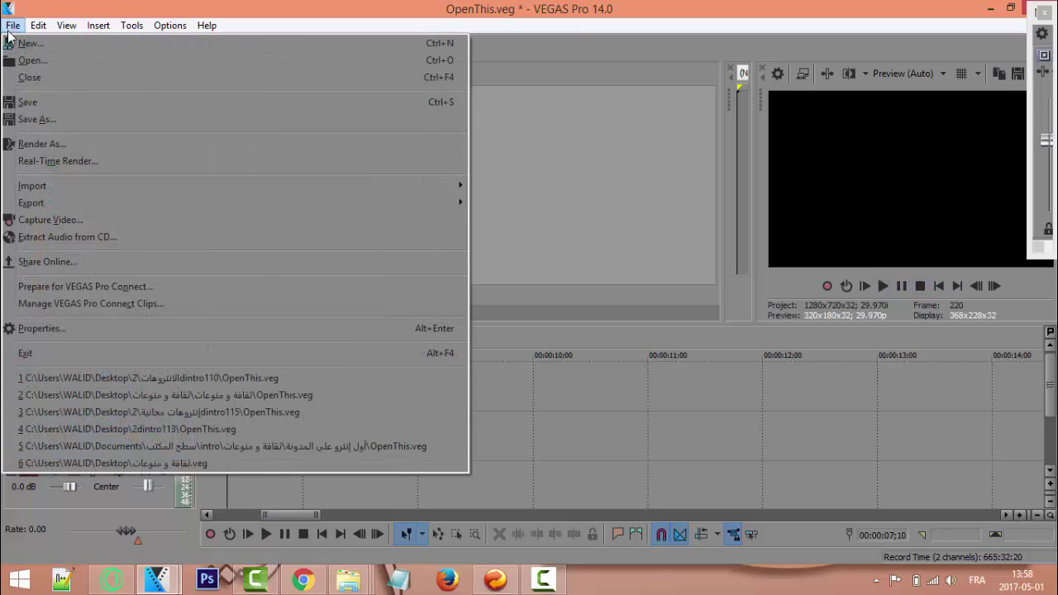
pyautogui.click(86, 148)
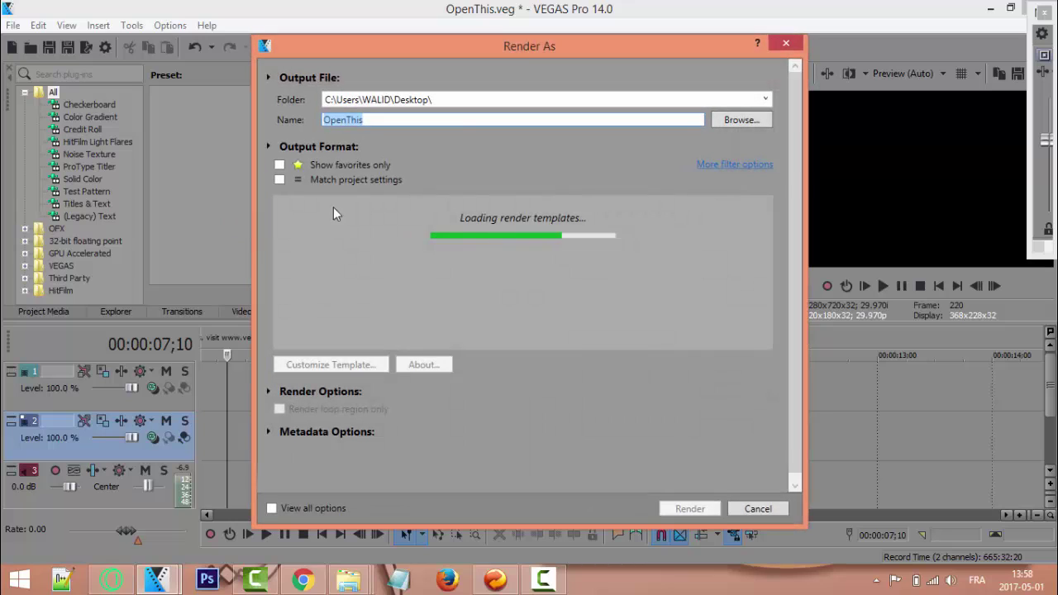
pyautogui.click(368, 120)
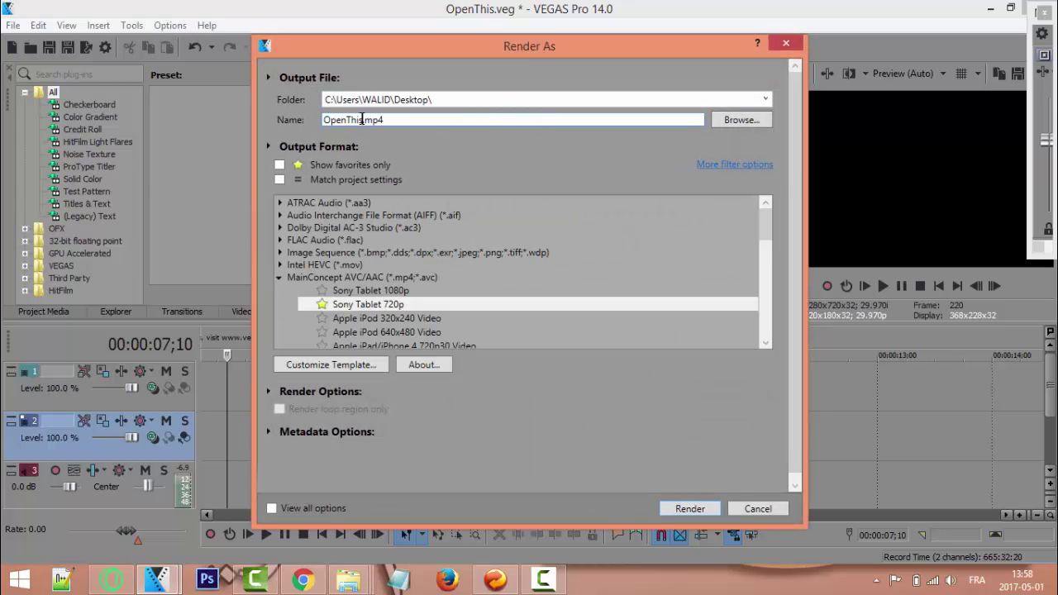
pyautogui.moveTo(362, 120); pyautogui.dragTo(325, 121)
pyautogui.press('BackSpace')
pyautogui.write('in')
# Make Sony Tablet 1080p the favourite instead of Sony Tablet 720p, and render the video with the Sony Tablet 720p template
pyautogui.click(322, 305)
pyautogui.click(321, 290)
pyautogui.click(328, 306)
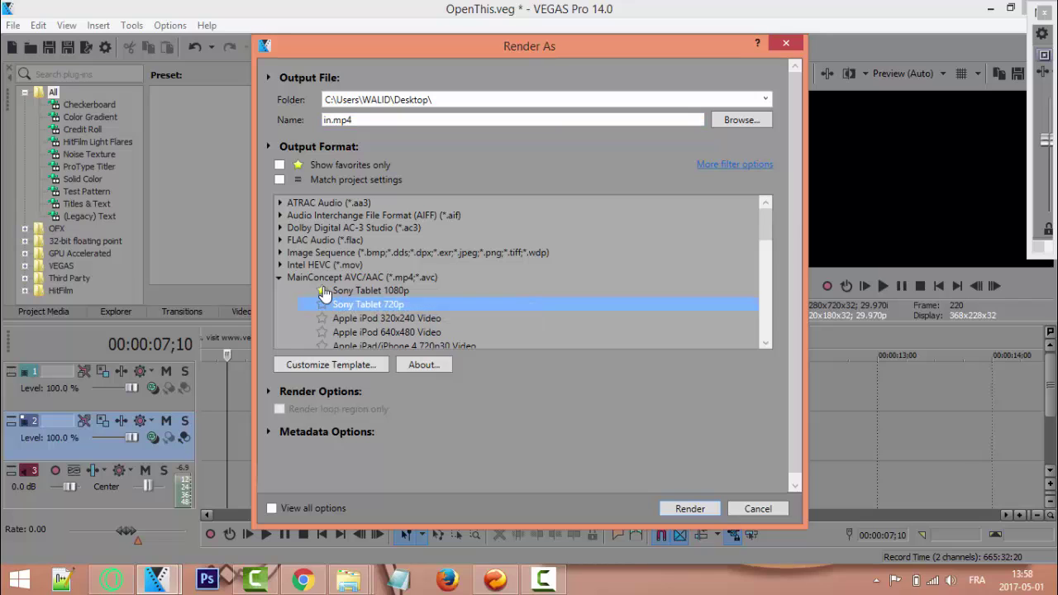
pyautogui.click(688, 508)
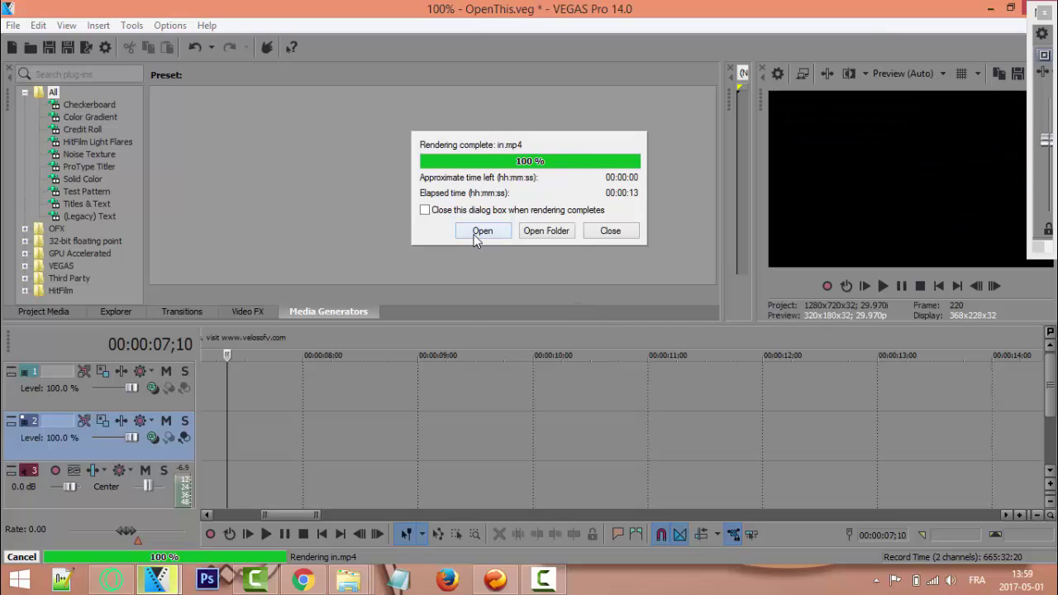
# Play the rendered in.mp4 in VLC, pause it on the title, and minimise the player
pyautogui.click(482, 232)
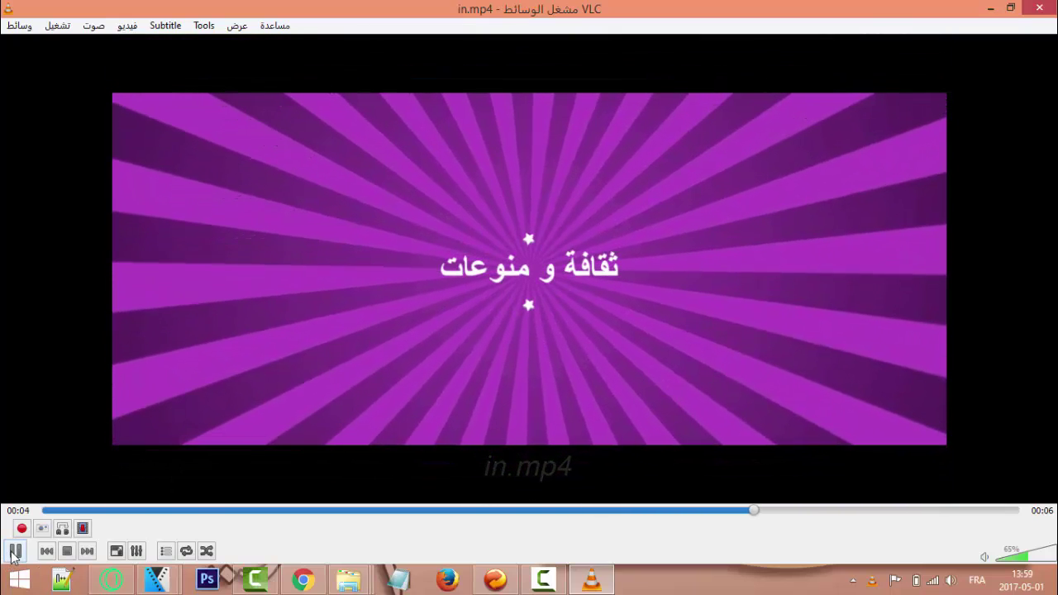
pyautogui.click(15, 552)
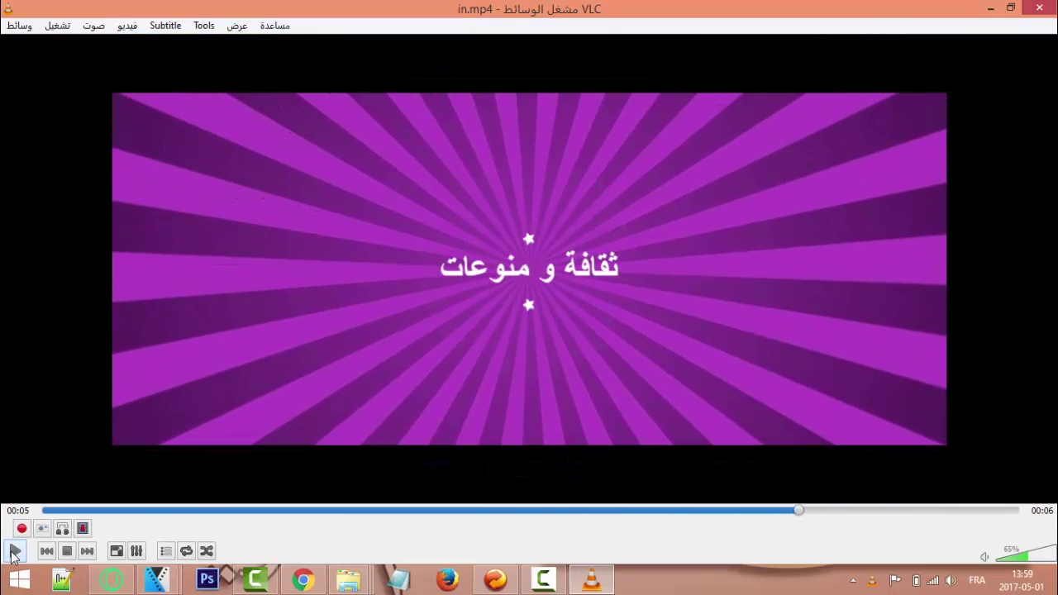
pyautogui.click(990, 10)
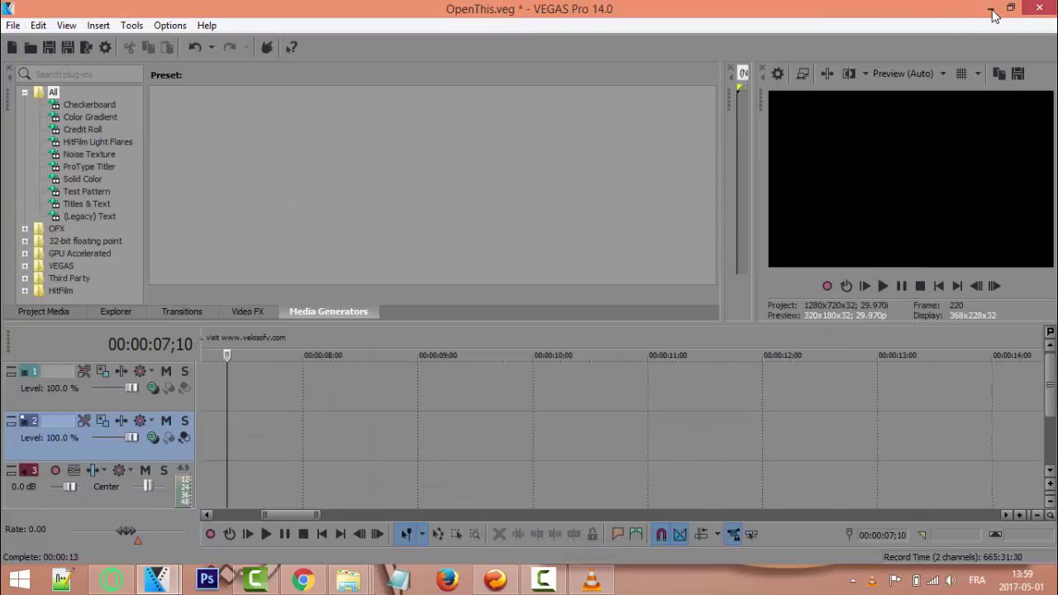
# Switch to Camtasia Studio, import in.mp4 from the desktop and place it at the start of Track 1
pyautogui.click(989, 10)
pyautogui.click(254, 582)
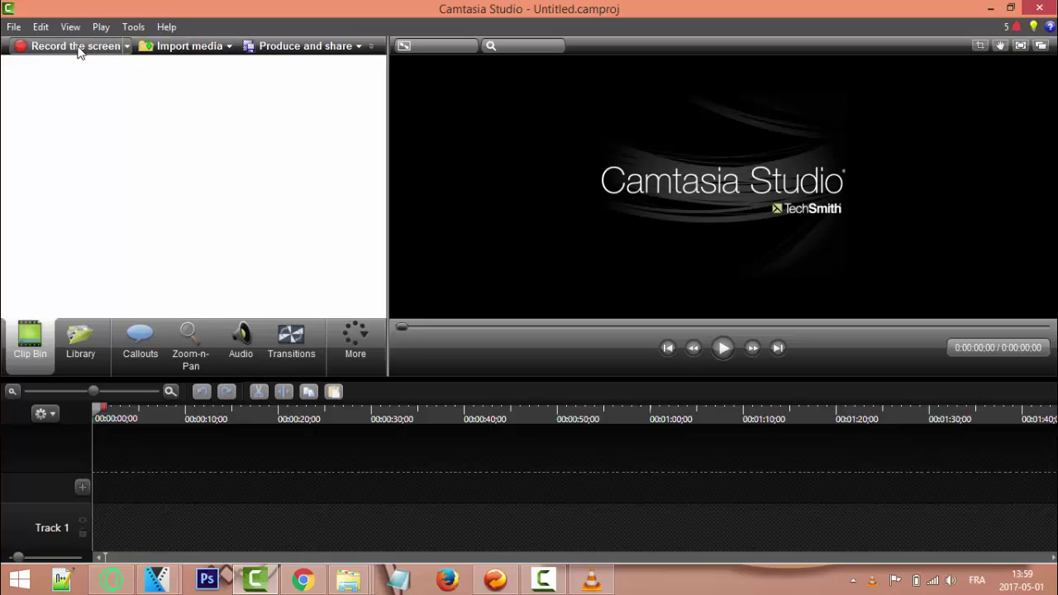
pyautogui.click(12, 27)
pyautogui.click(266, 108)
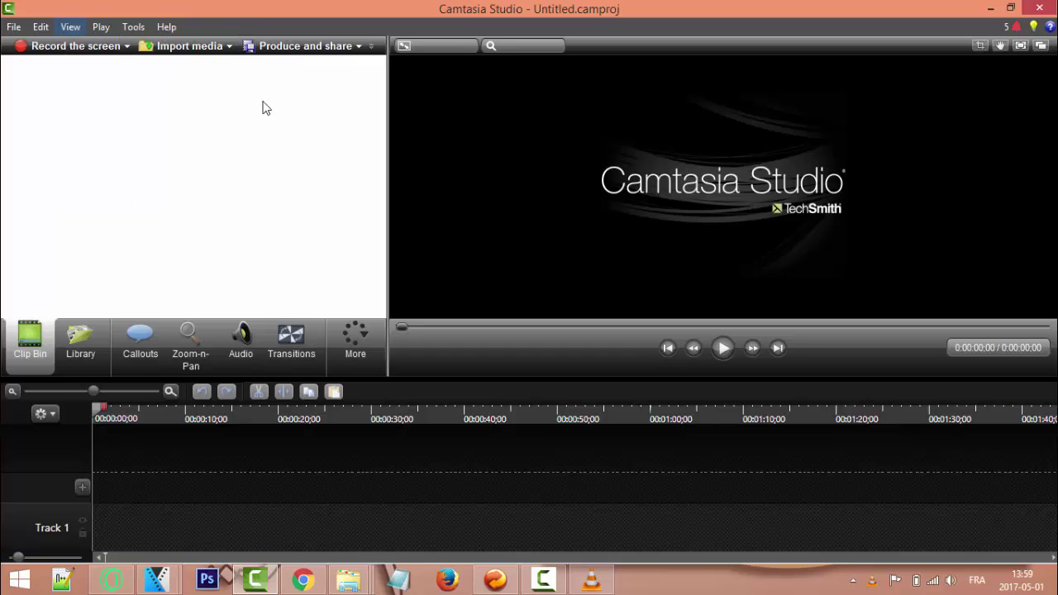
pyautogui.click(184, 49)
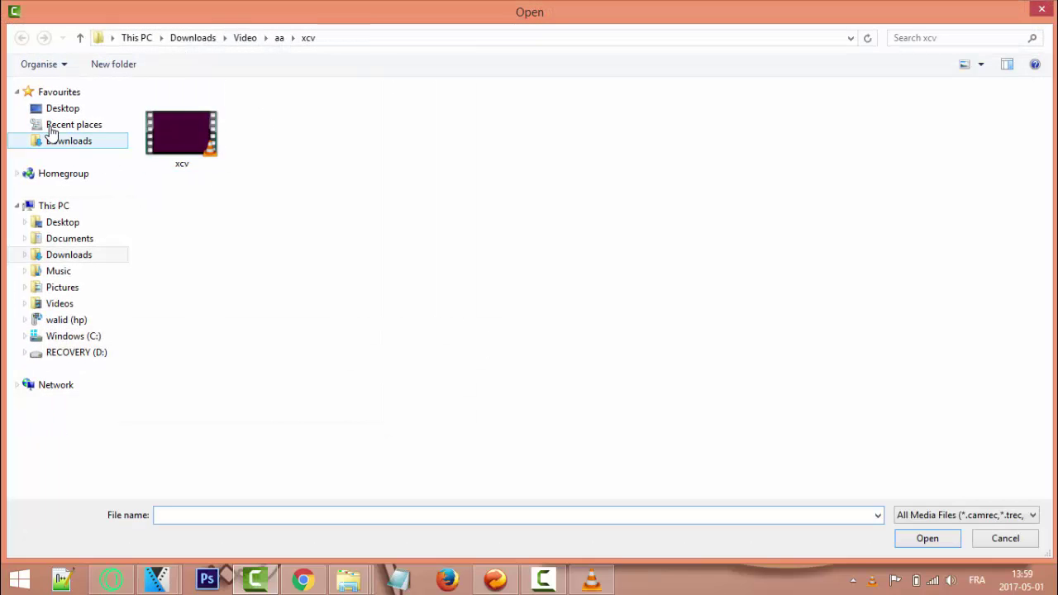
pyautogui.click(47, 97)
pyautogui.click(50, 110)
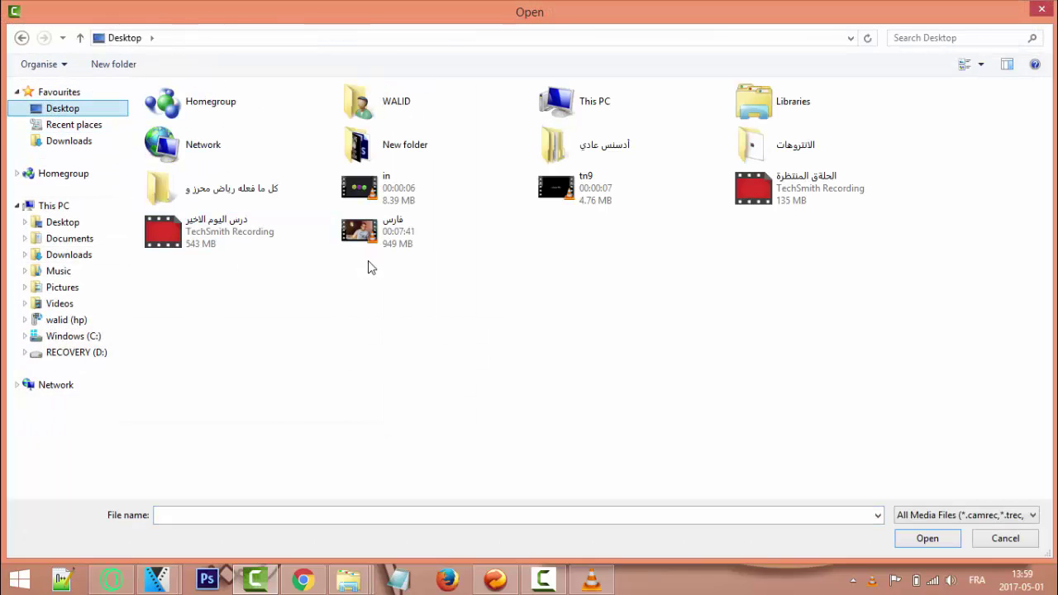
pyautogui.doubleClick(369, 190)
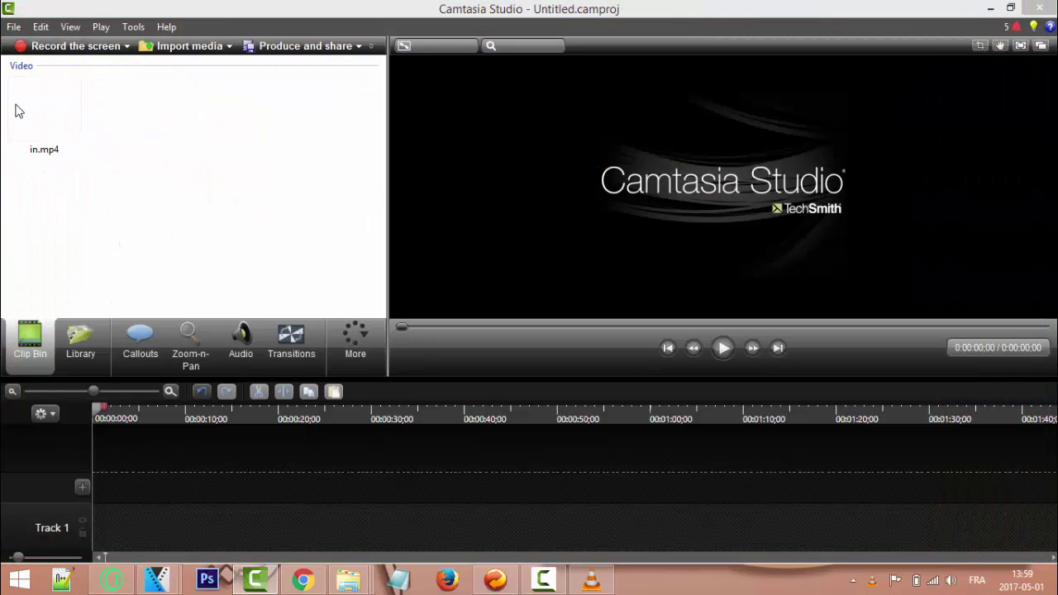
pyautogui.moveTo(26, 104); pyautogui.dragTo(99, 527)
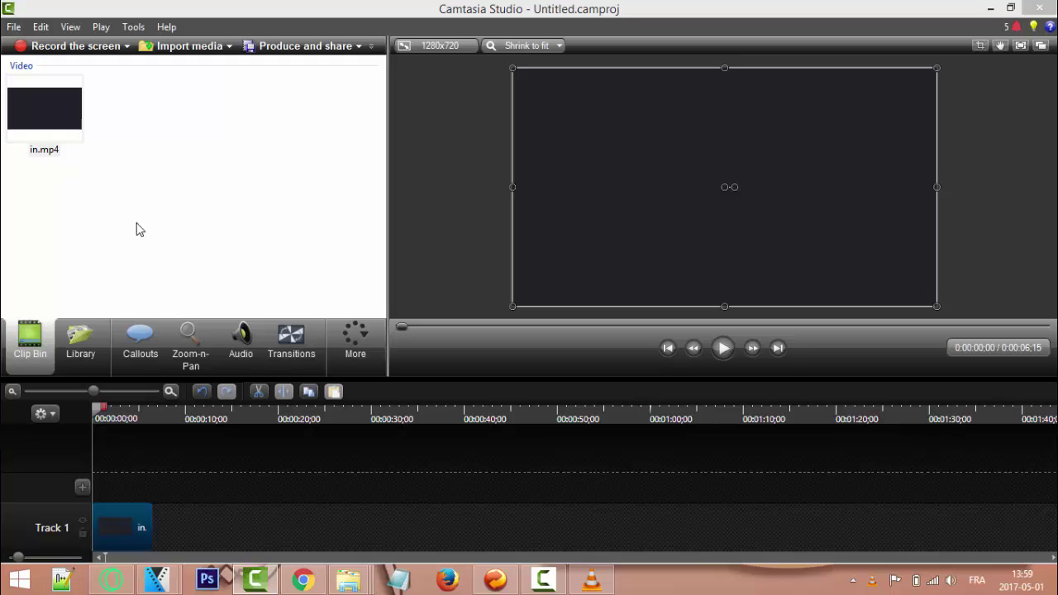
# Go through the Production Wizard with the MP4 only (up to 1080p) preset to the save settings, and cancel it
pyautogui.click(261, 48)
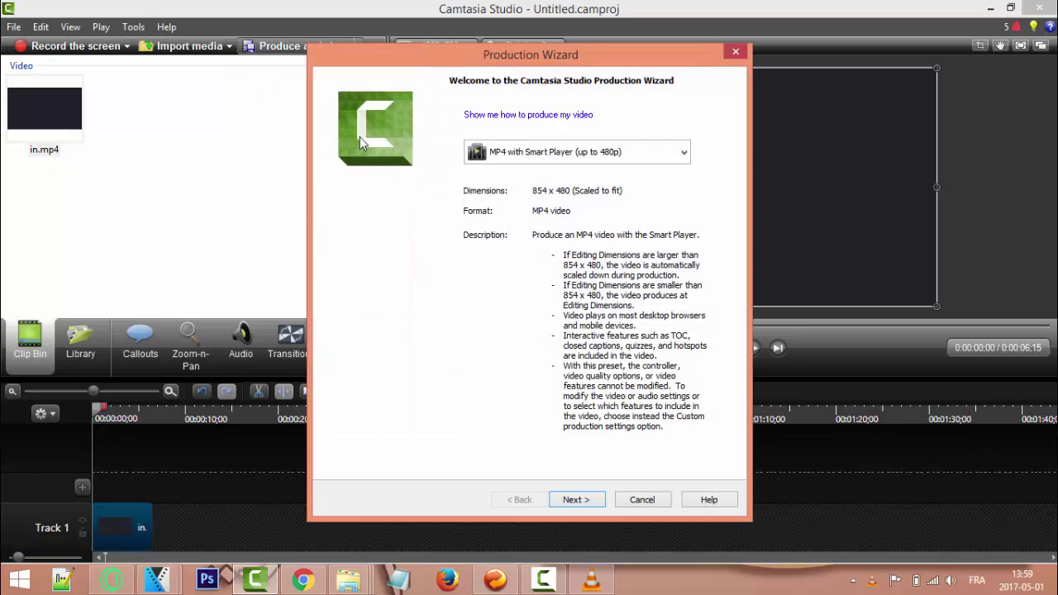
pyautogui.click(673, 159)
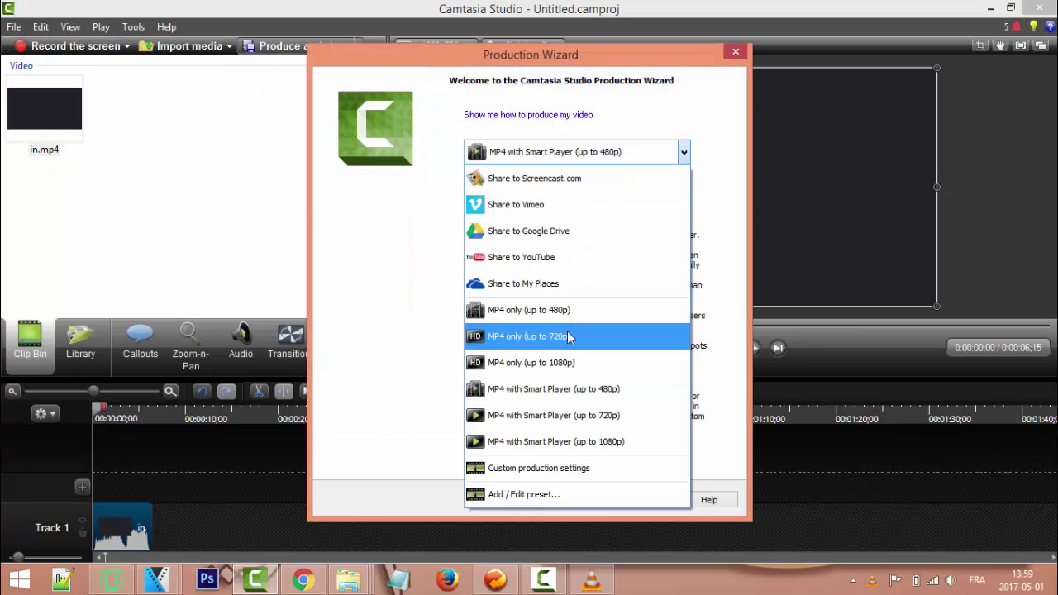
pyautogui.click(567, 365)
pyautogui.click(576, 500)
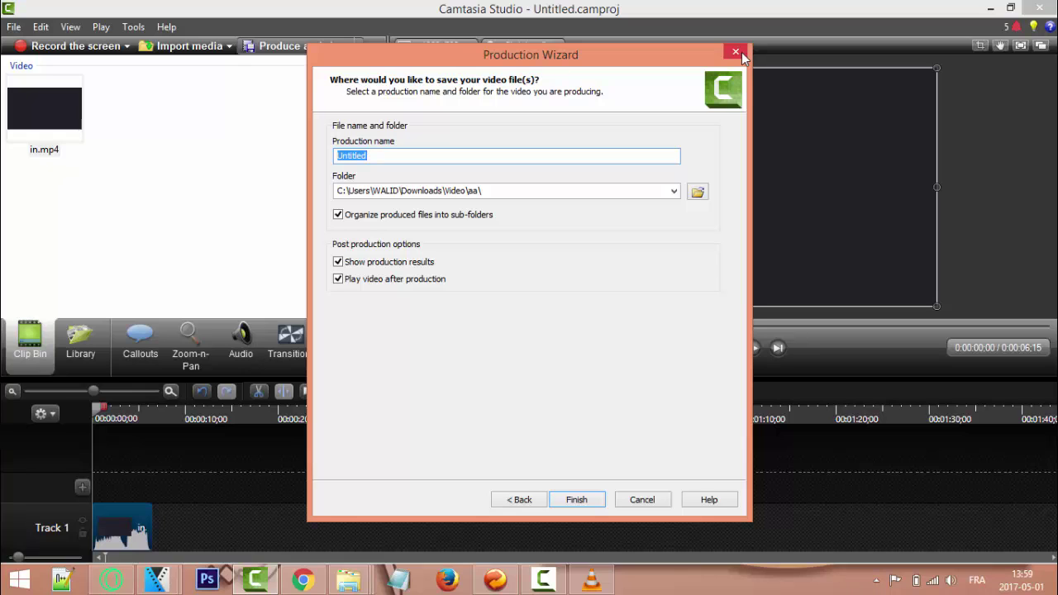
pyautogui.click(735, 52)
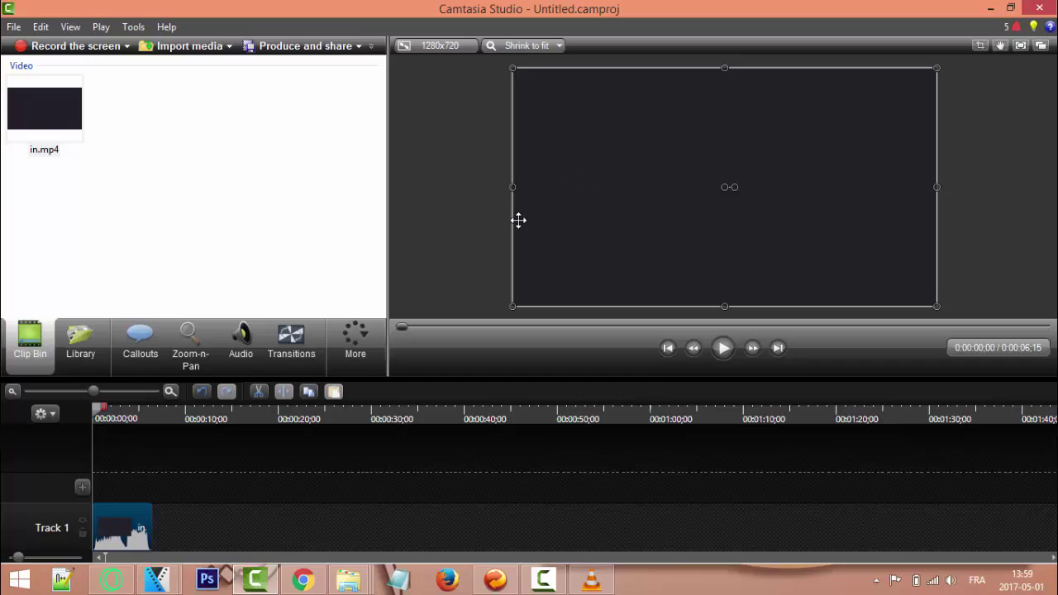